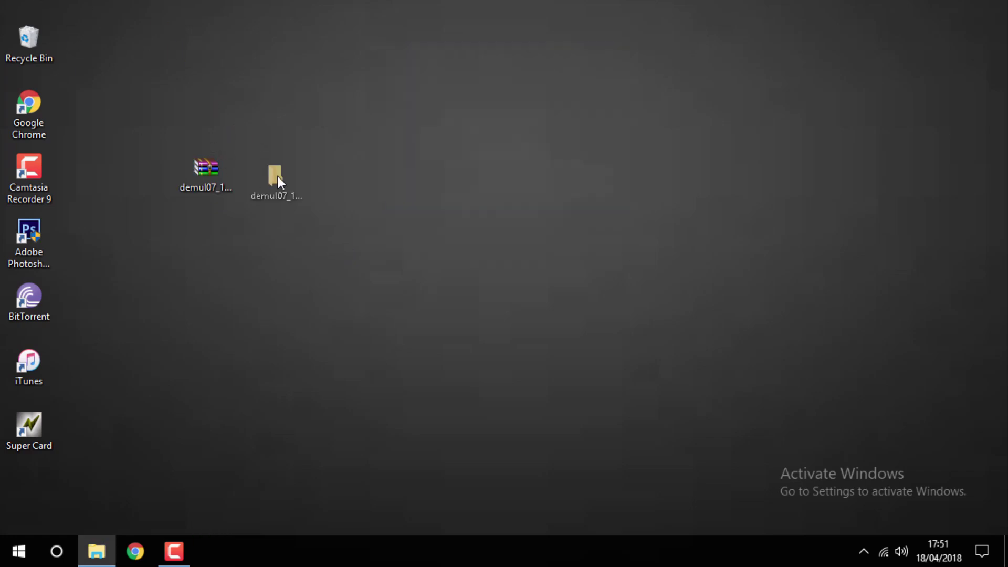
Inside the demul07_111117 folder, create a new folder named roms.
double_click(284, 185)
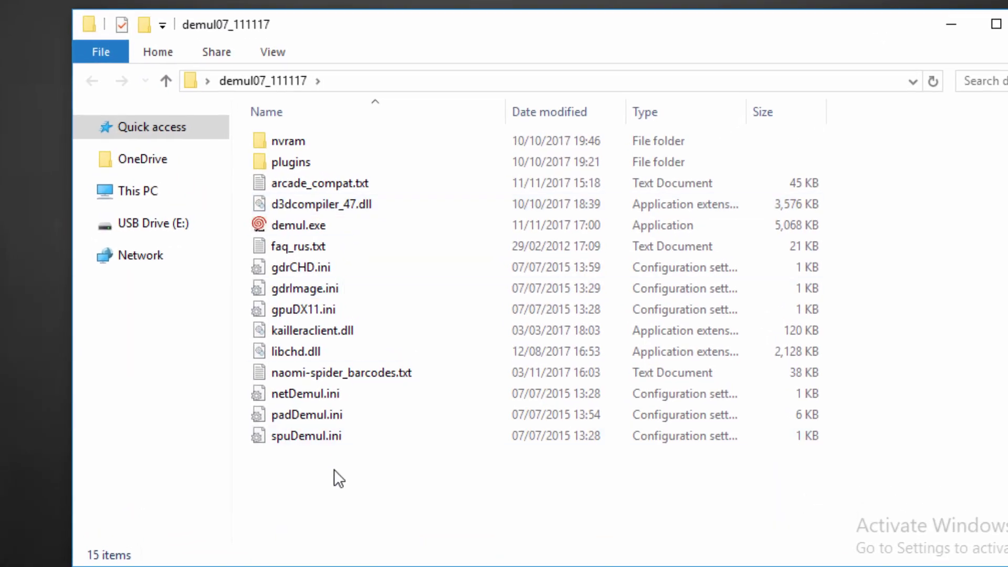
right_click(336, 474)
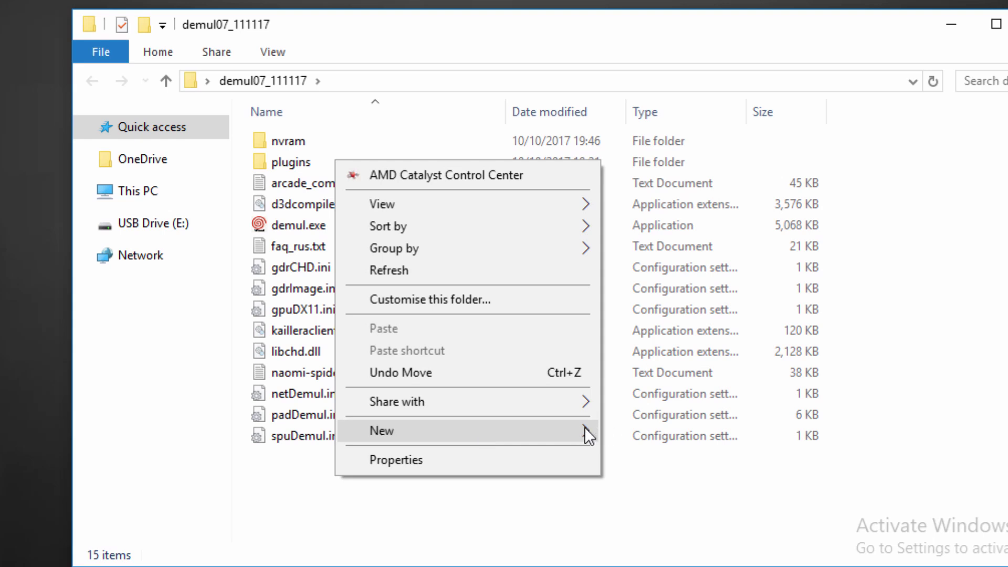
mouse_move(586, 427)
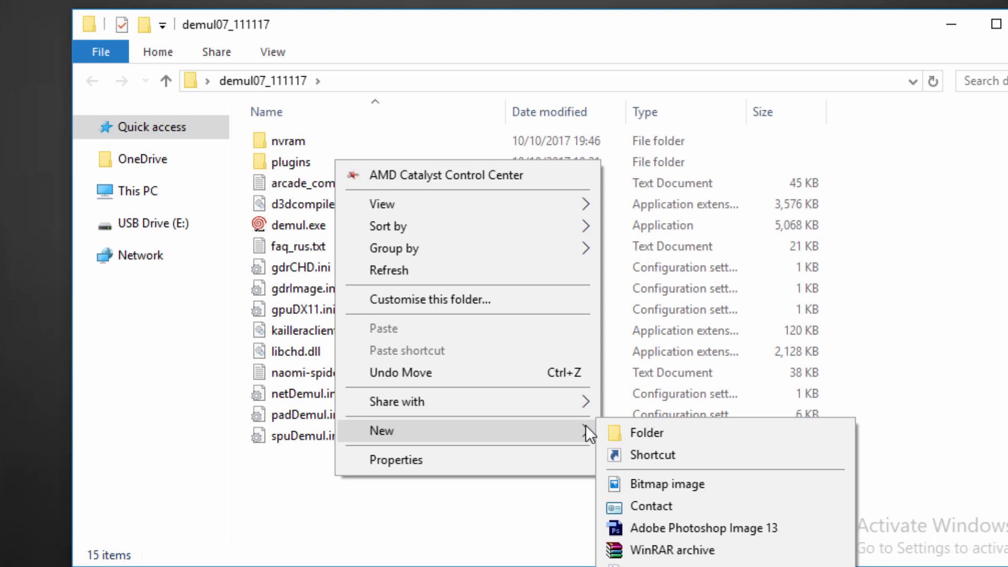
click(634, 429)
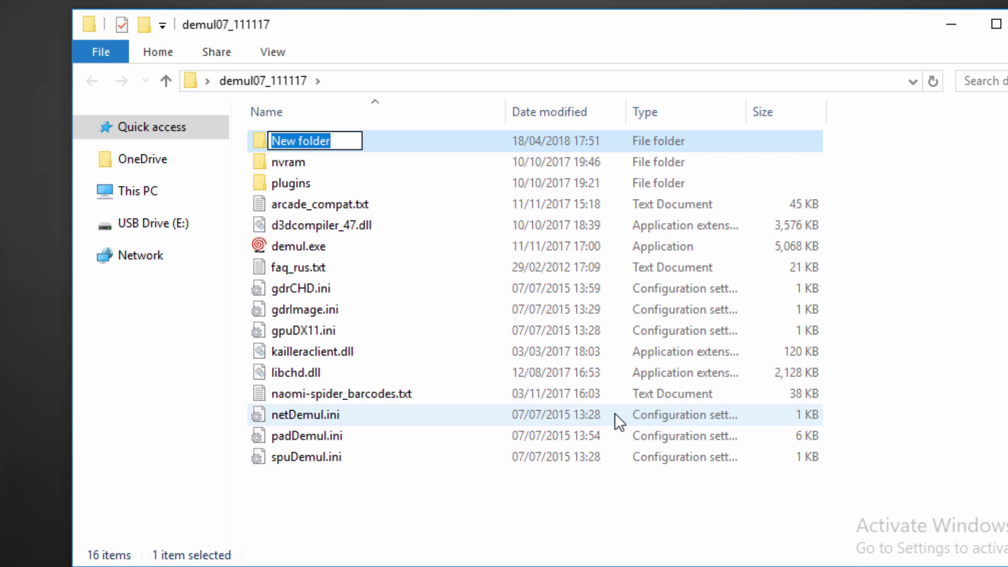
text(roms)
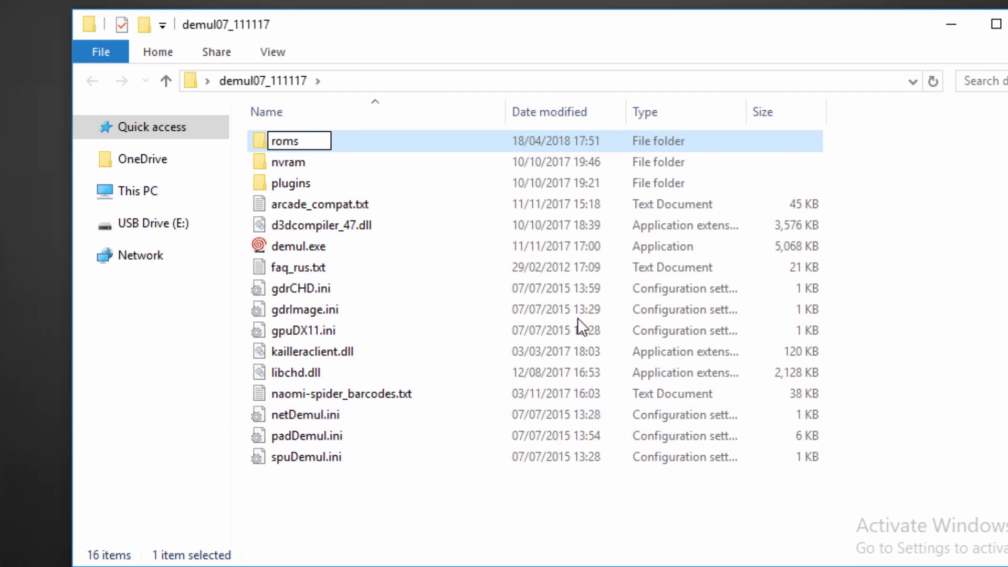
click(332, 508)
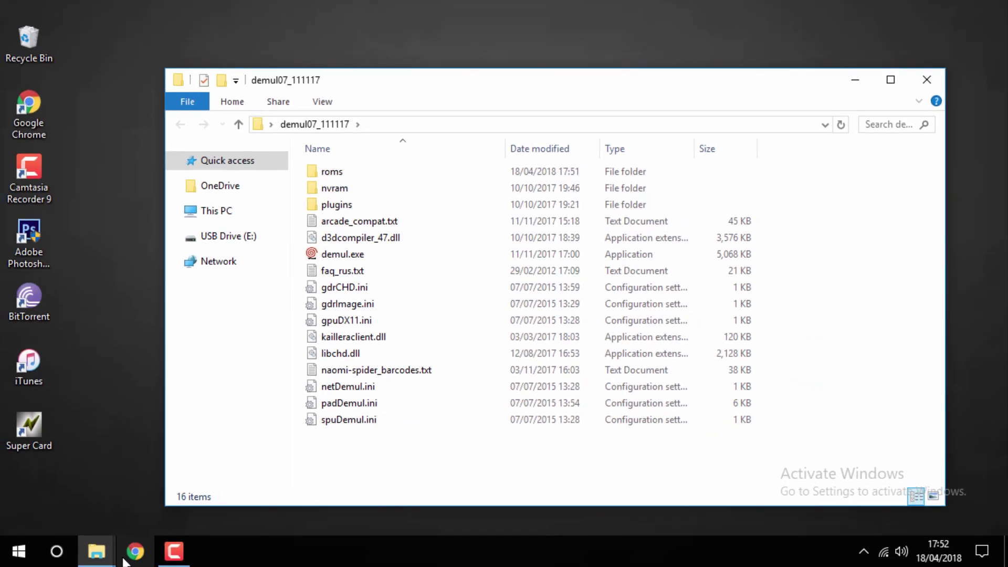
Rename Dreamcast.zip in Downloads to dc.zip.
mouse_move(96, 551)
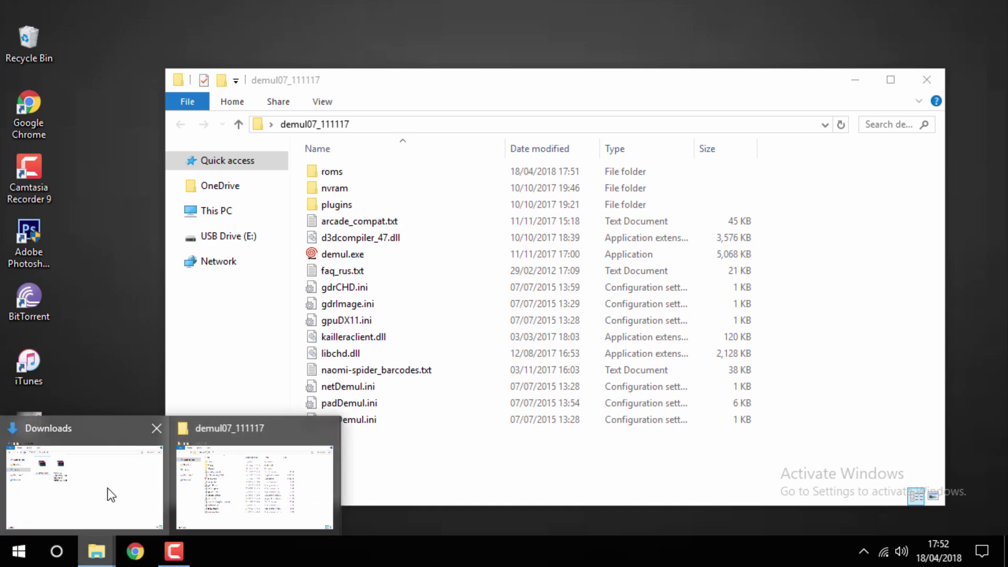
click(106, 493)
click(311, 196)
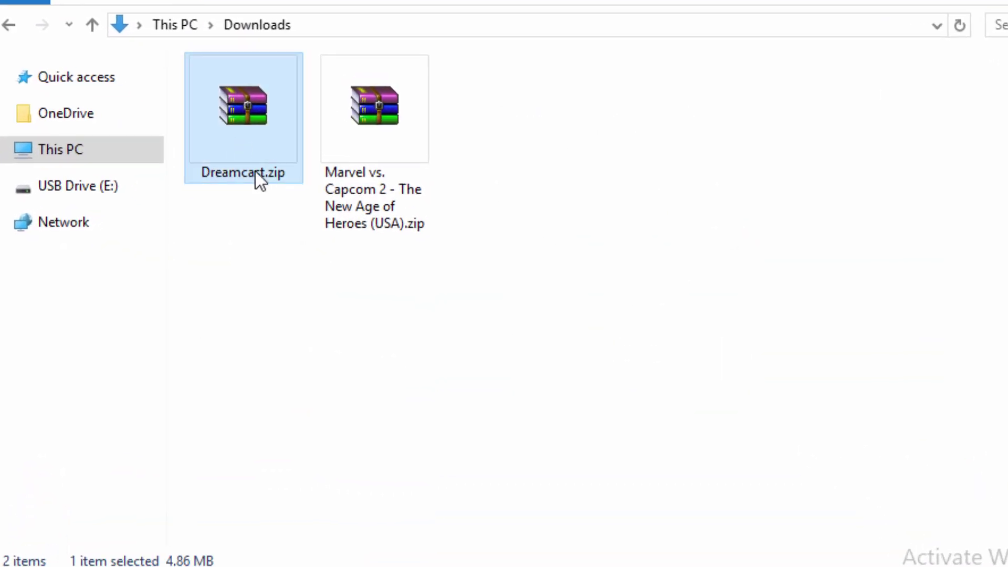
right_click(267, 146)
click(354, 543)
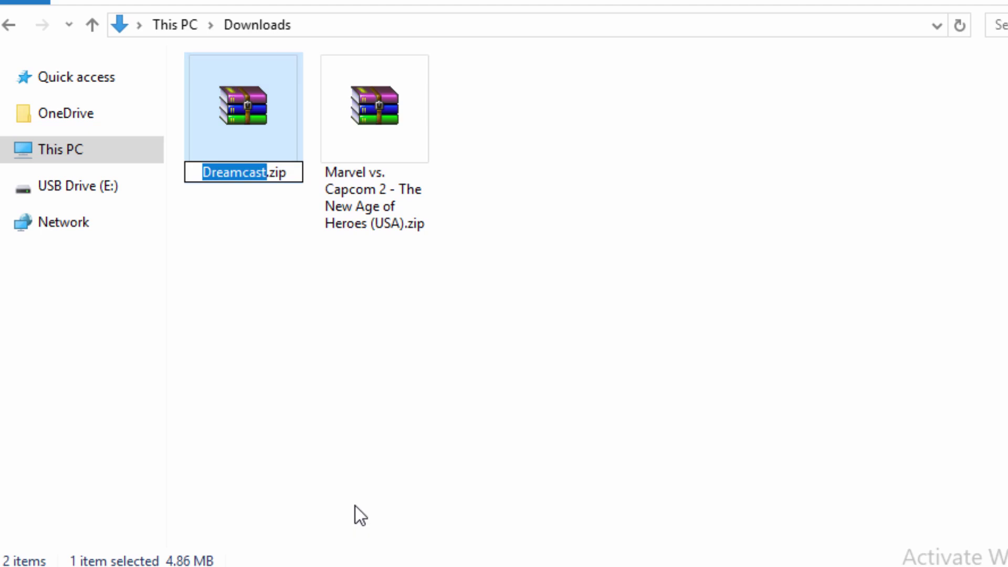
text(dc)
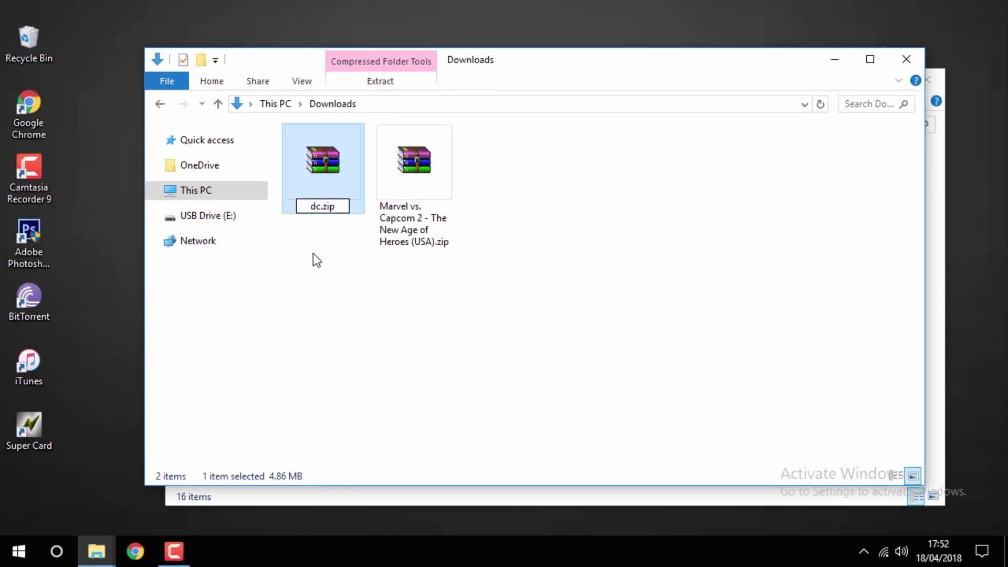
click(530, 209)
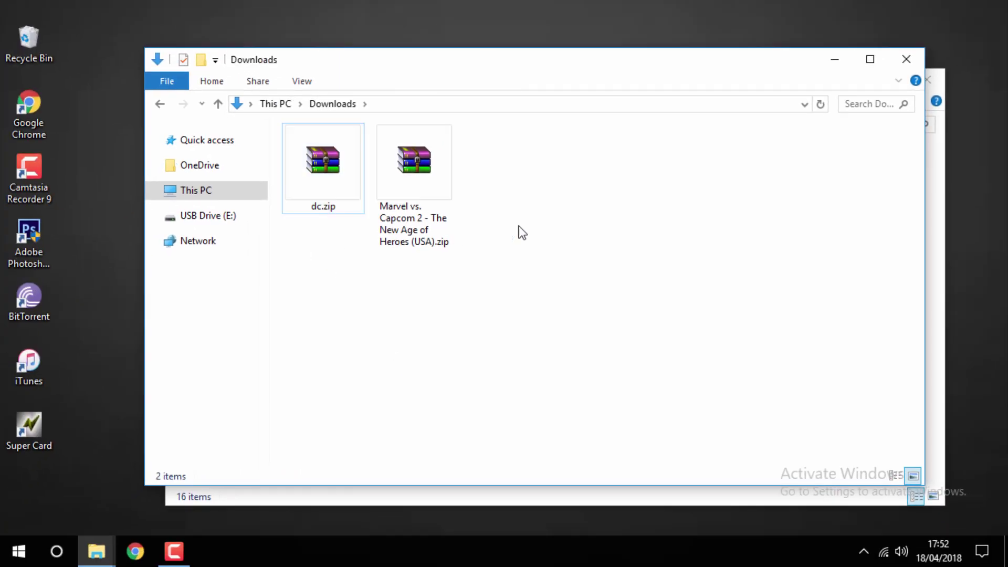
Move dc.zip into the roms folder and check that it arrived.
drag(924, 243, 353, 245)
drag(226, 61, 119, 65)
click(200, 159)
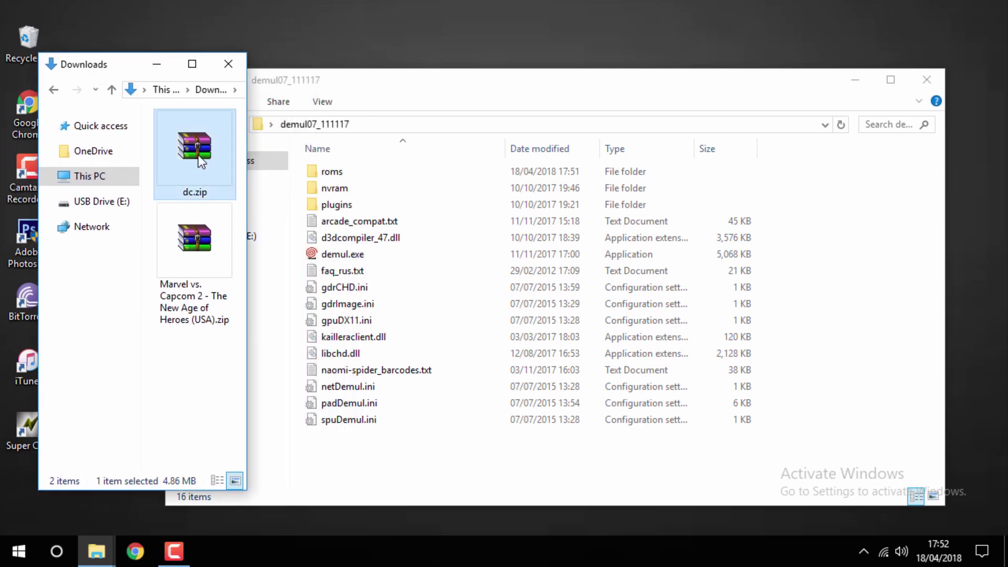
drag(200, 159, 357, 175)
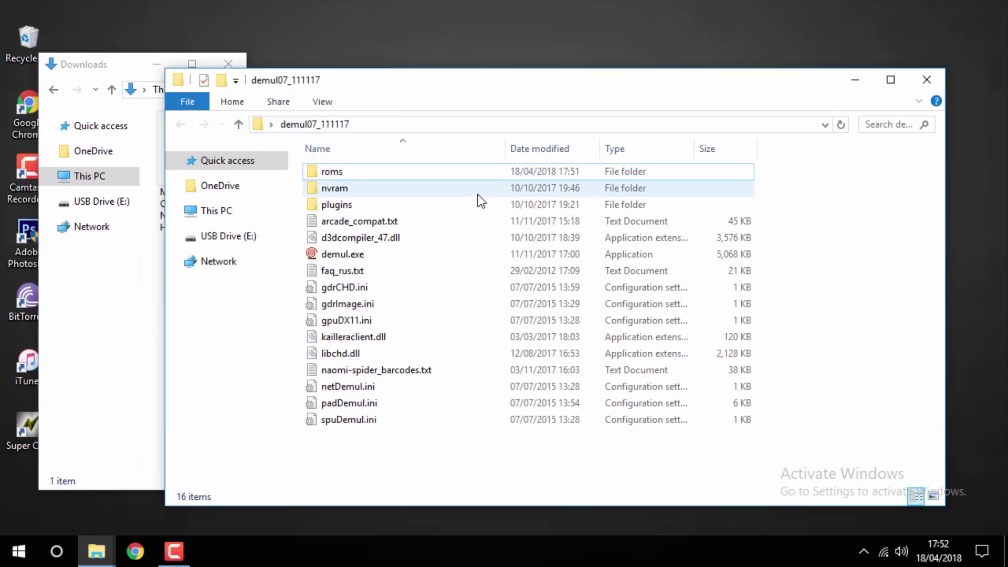
double_click(474, 175)
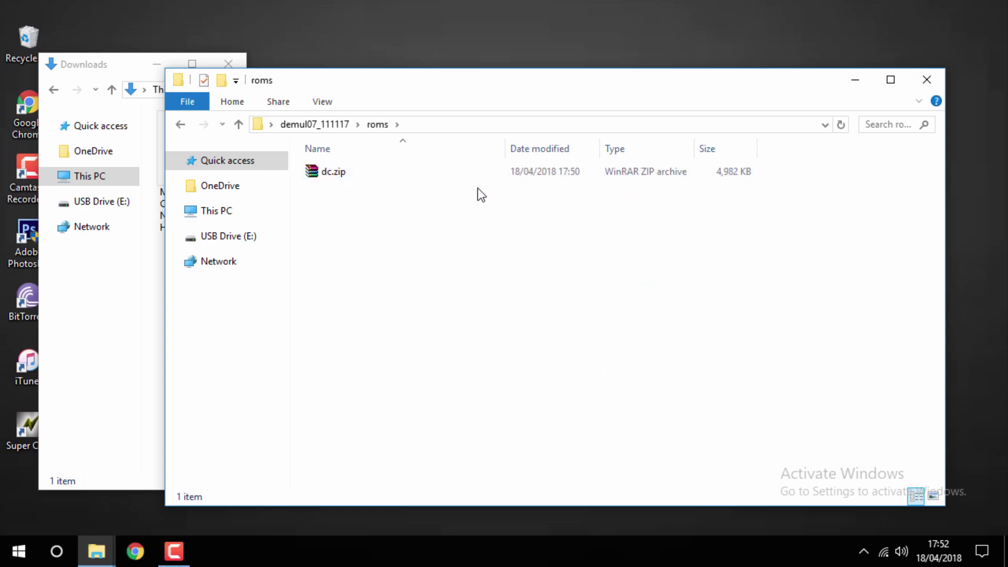
click(314, 125)
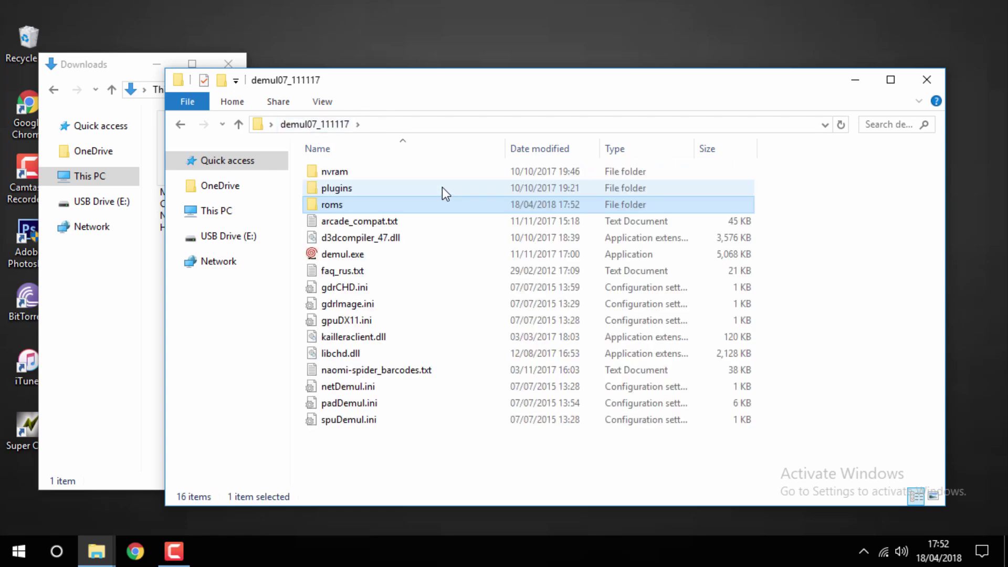
key(alt+Tab)
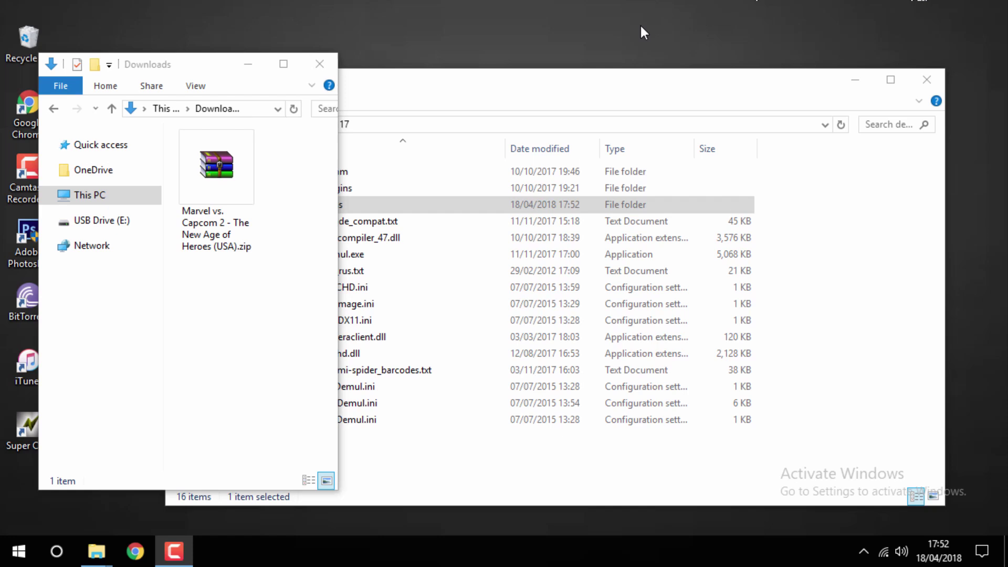
Close Downloads, launch demul.exe and dismiss the plugins-not-configured warning.
click(330, 67)
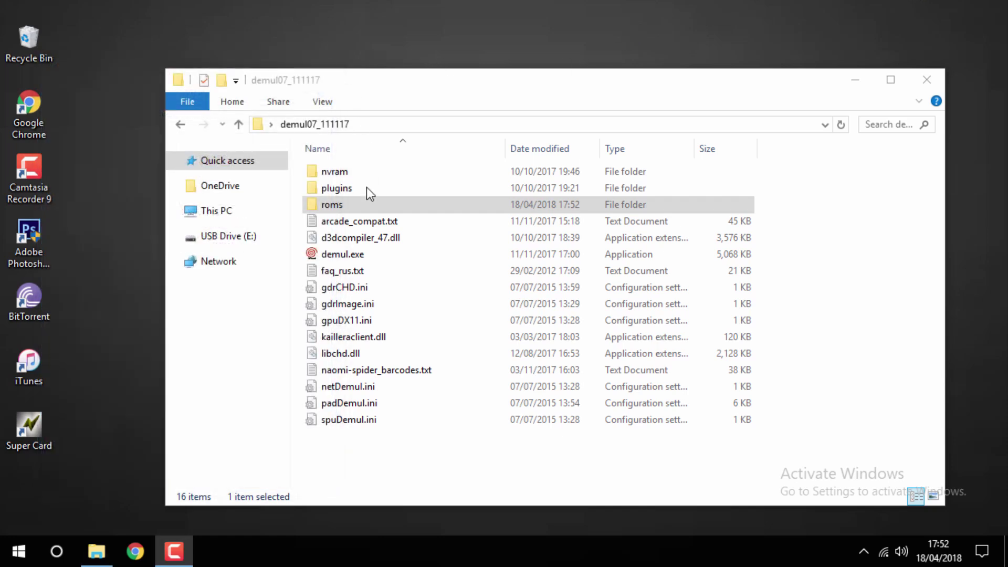
click(377, 253)
double_click(378, 254)
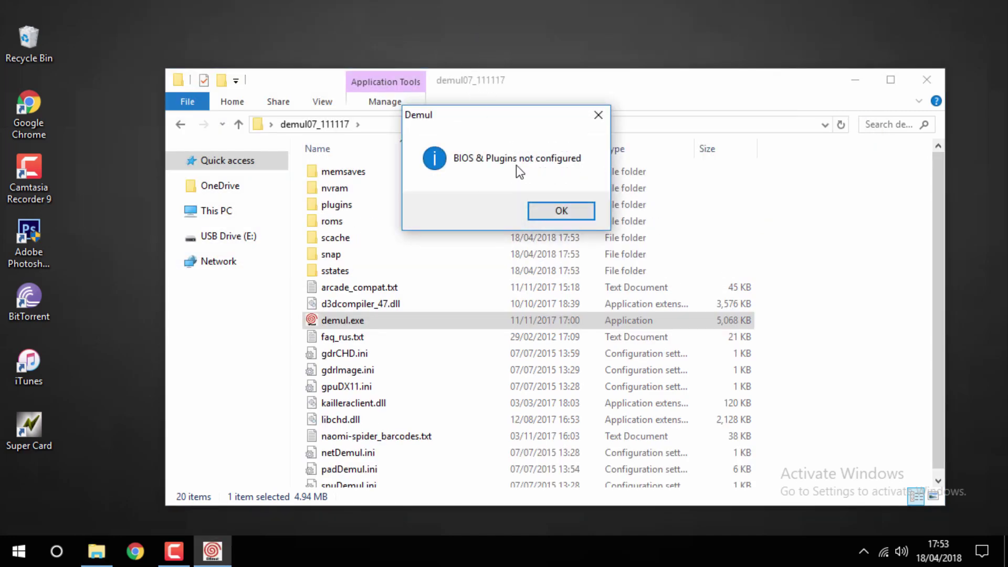
click(539, 214)
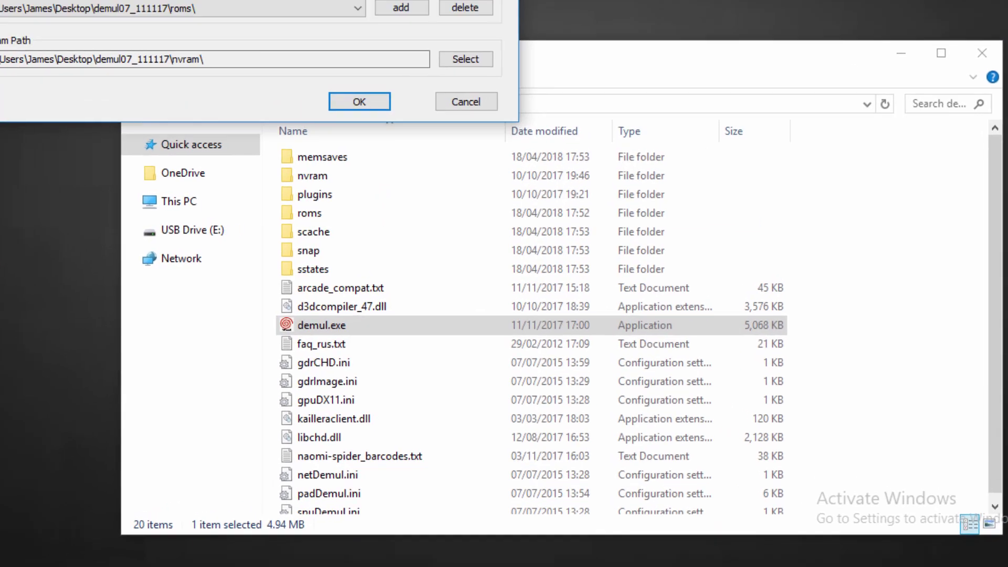
Set the GD-ROM plugin to gdrImage.
drag(299, 0, 620, 67)
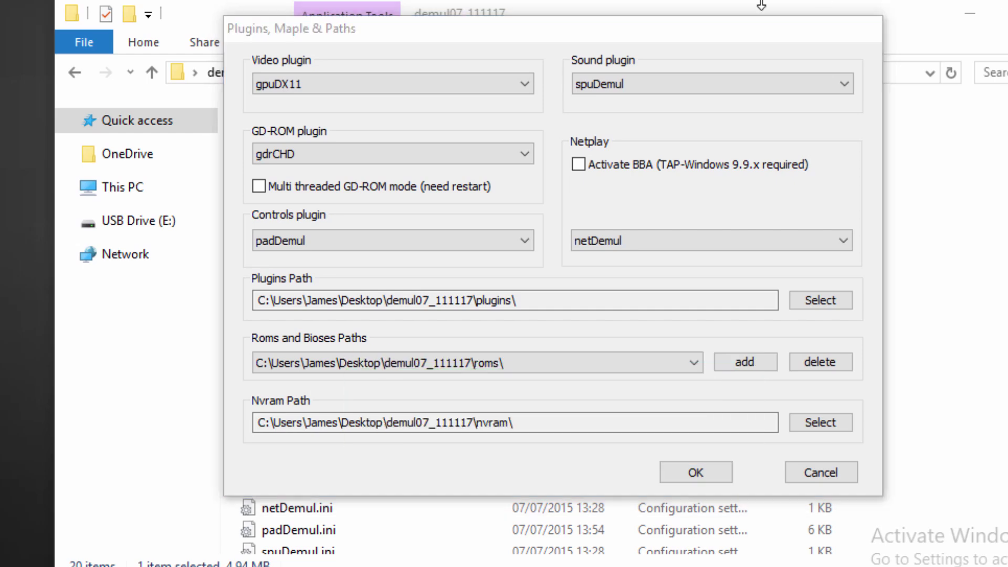
click(422, 154)
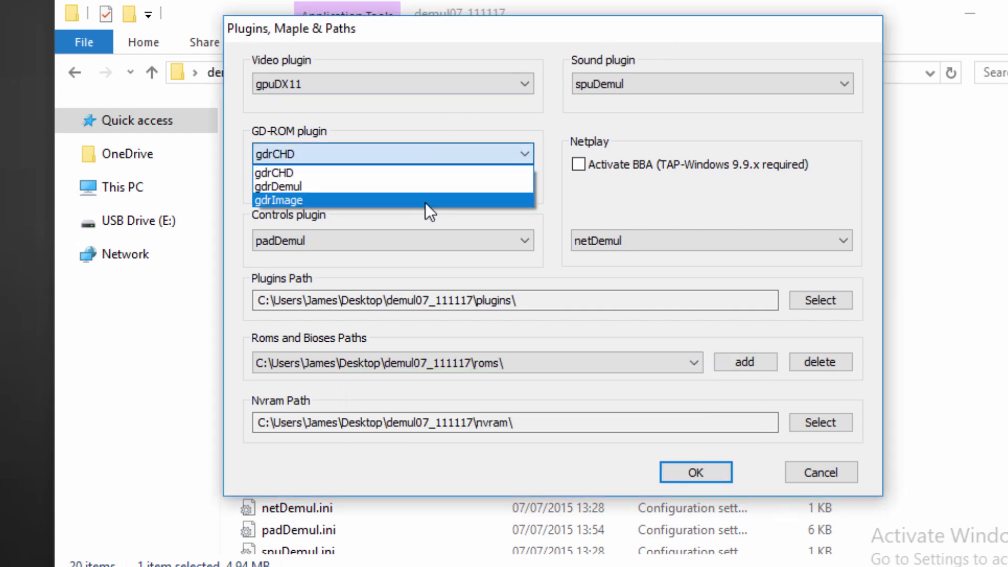
click(430, 199)
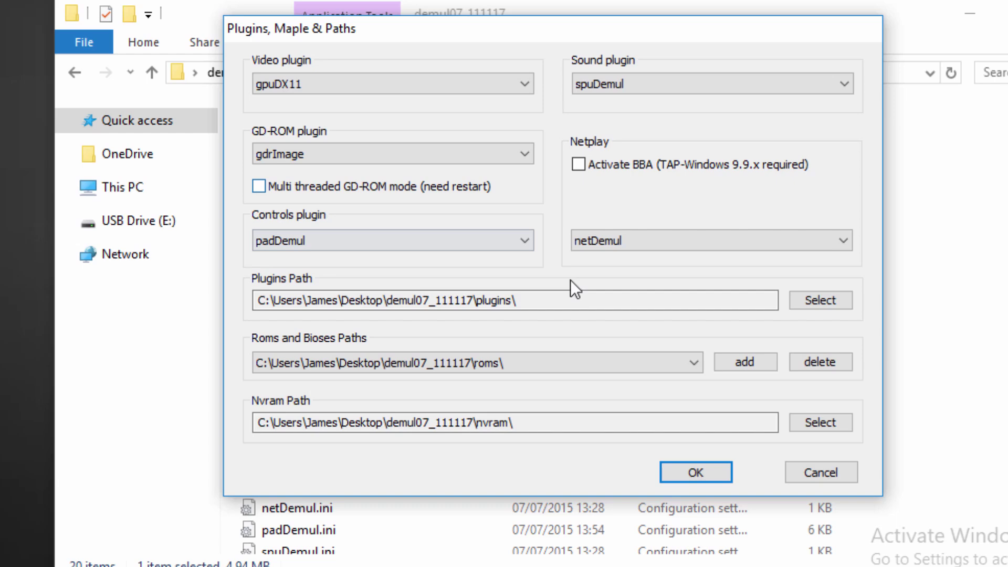
Save the plugin settings, reposition the Demul window, and open Config > Video.
click(696, 473)
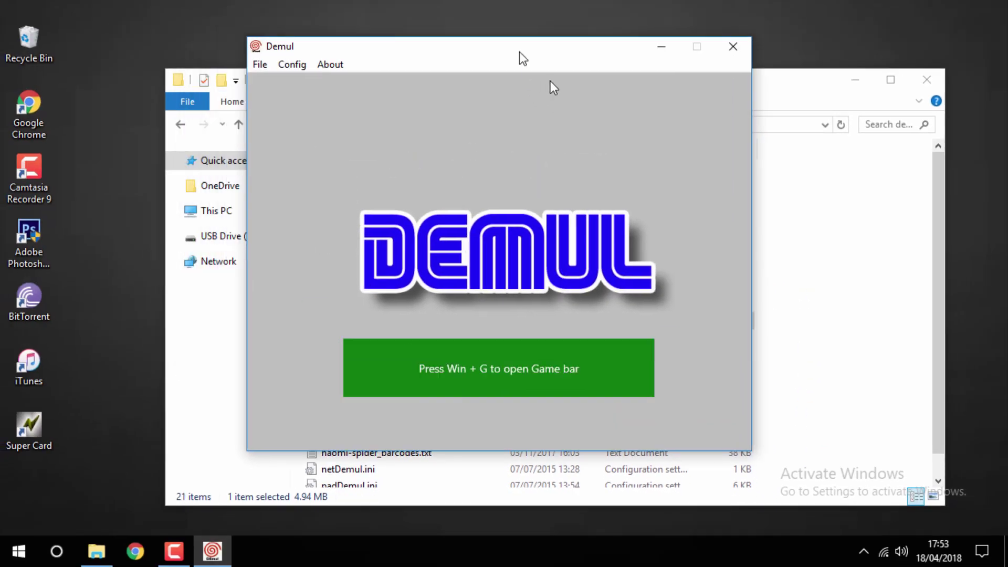
drag(523, 58, 564, 69)
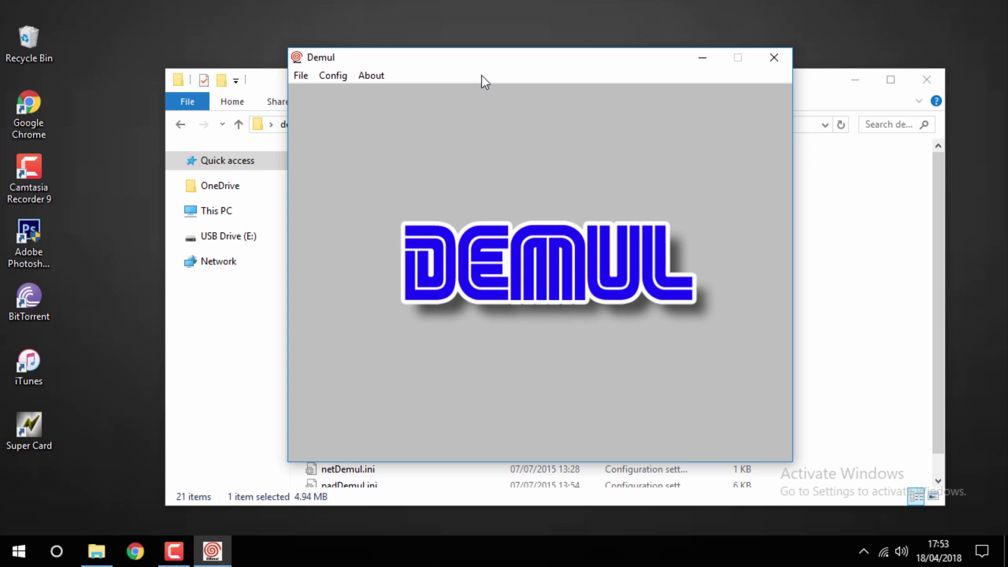
click(341, 77)
click(351, 93)
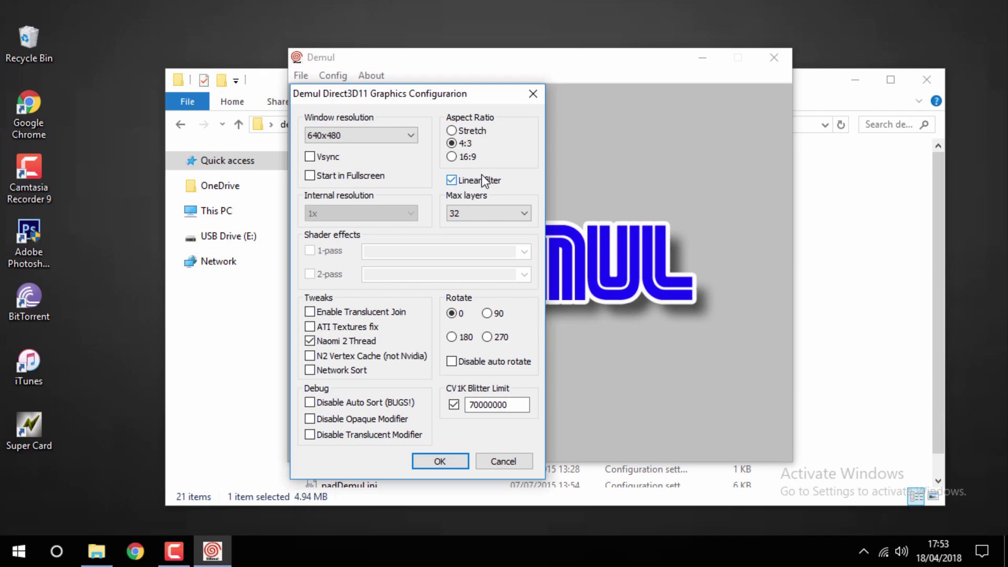
Set the window resolution to 720x480 and save the graphics settings.
click(405, 135)
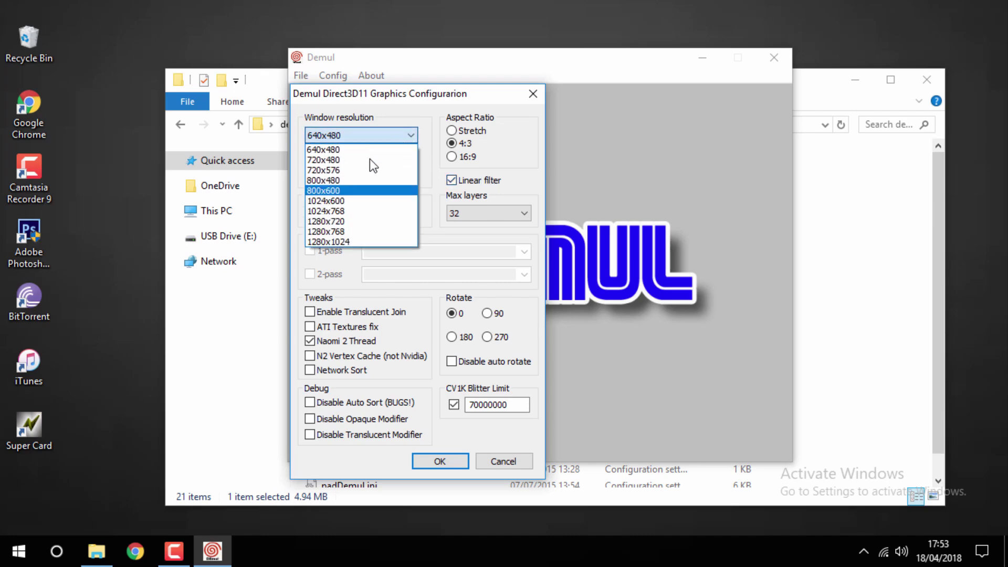
click(372, 160)
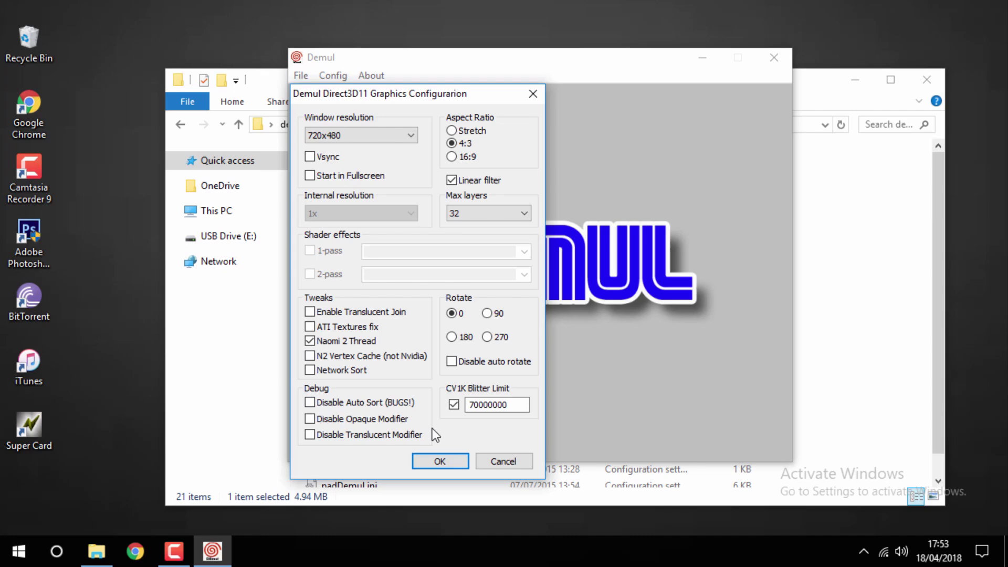
click(444, 461)
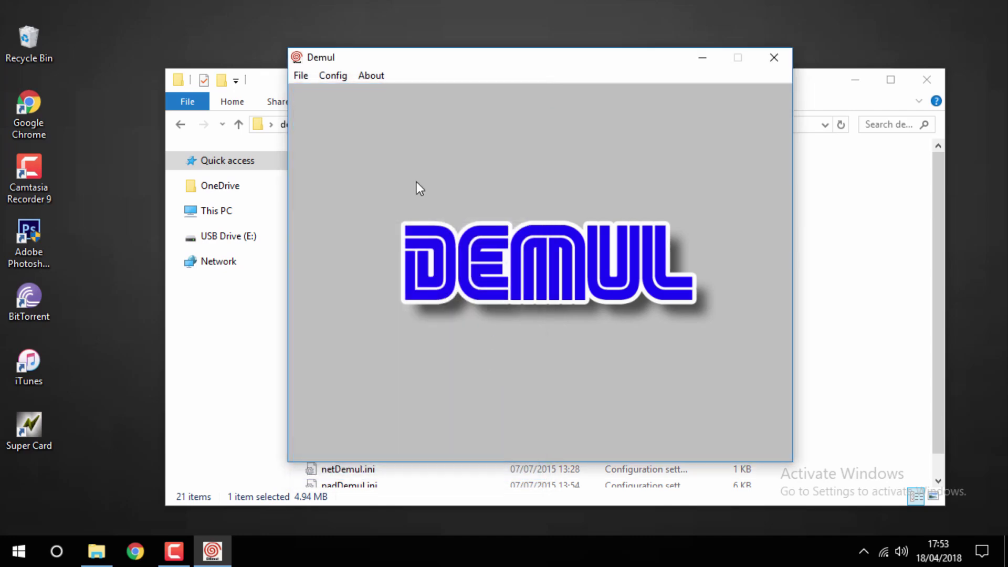
Open Config > Controls and confirm the controller settings.
click(334, 76)
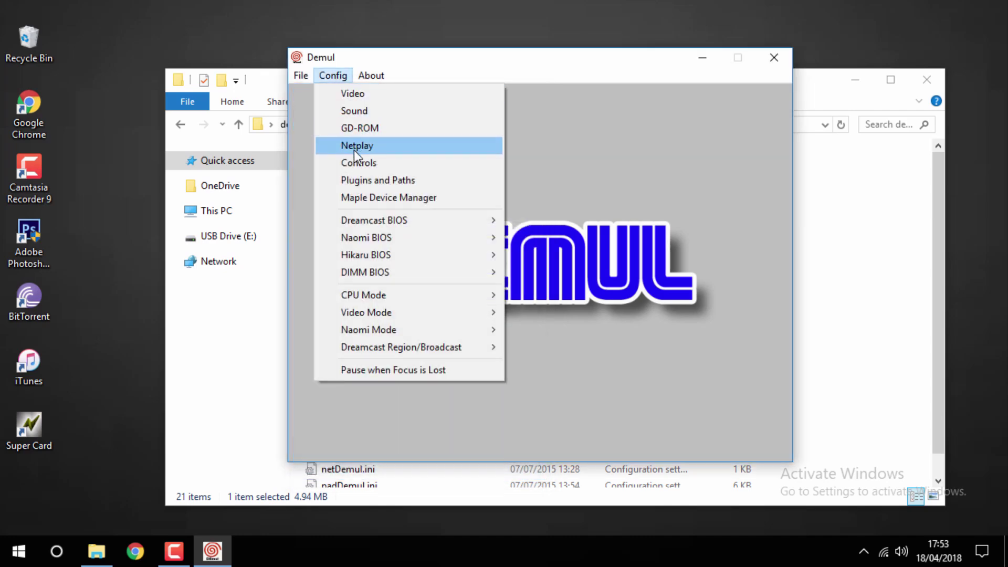
click(355, 163)
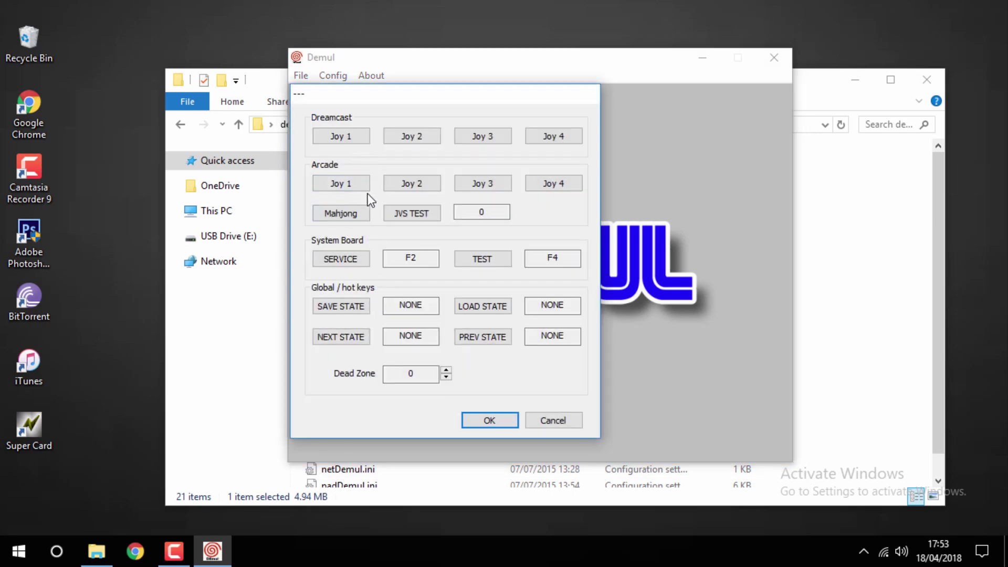
click(491, 423)
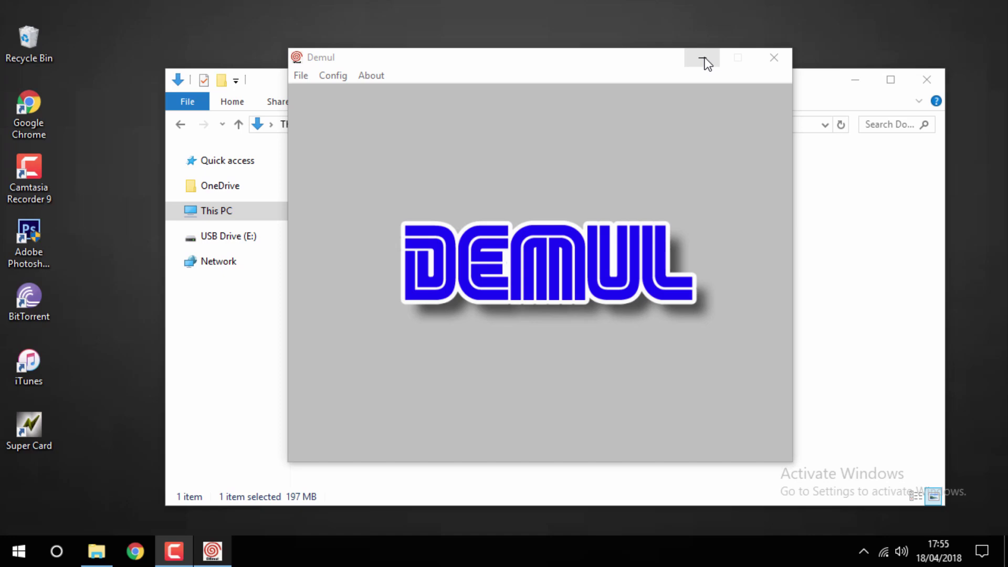
Close Demul and extract the Marvel vs. Capcom 2 zip into its own folder.
click(781, 58)
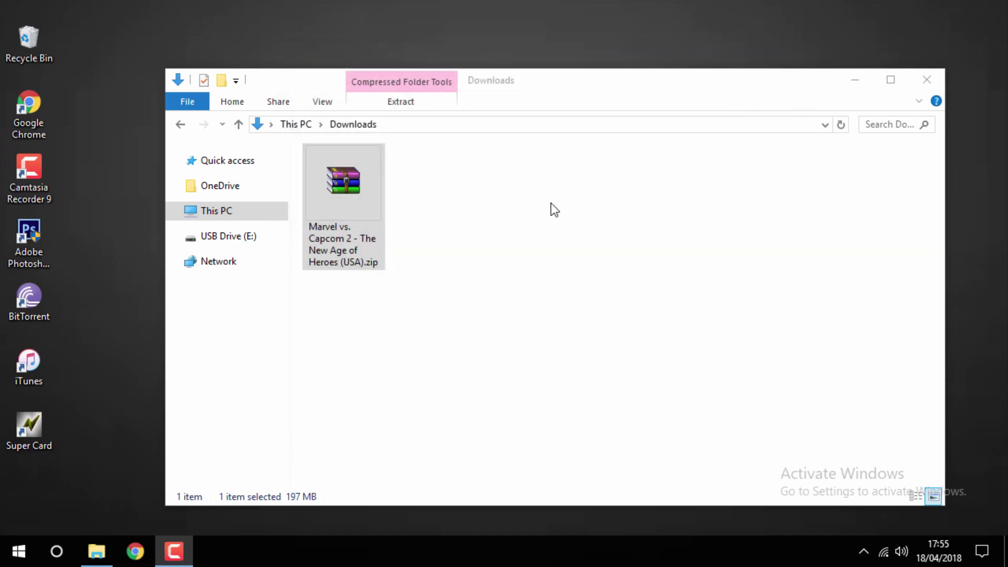
right_click(364, 188)
click(468, 269)
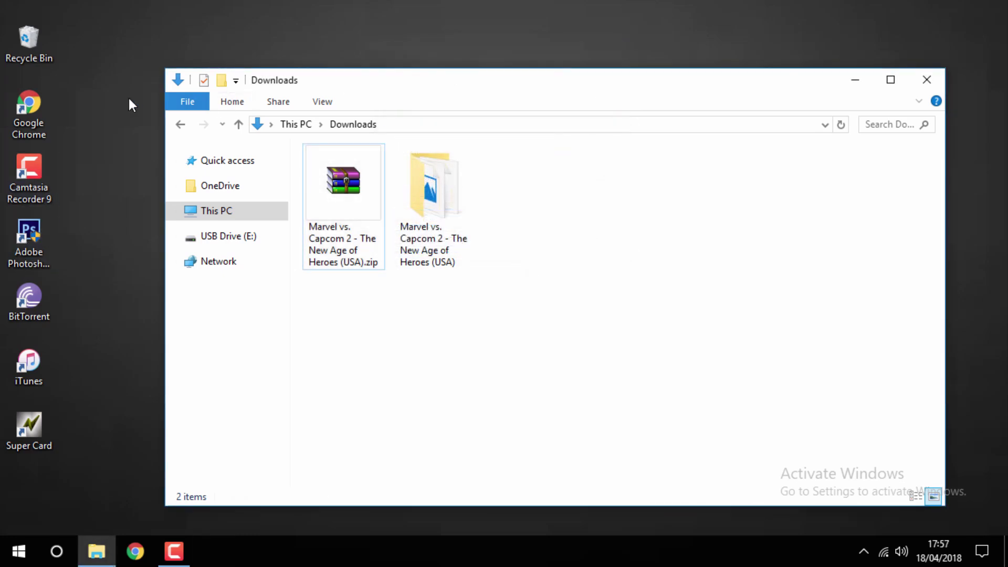
Place Downloads beside the desktop and open the demul07_111117 folder.
click(131, 105)
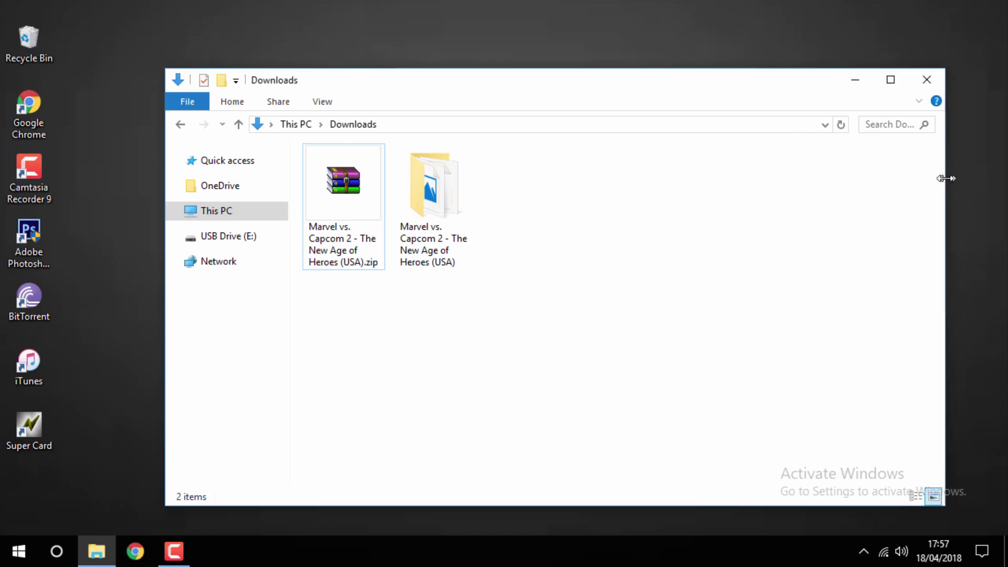
drag(944, 181, 572, 164)
drag(381, 87, 349, 80)
click(280, 175)
double_click(279, 176)
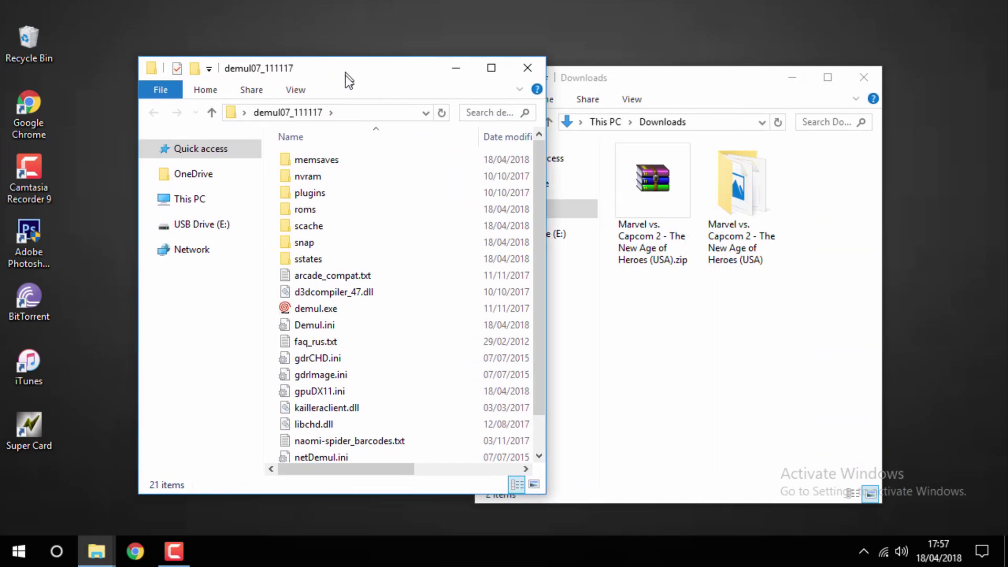
Drag the Marvel vs. Capcom 2 folder into roms, verify it, and close Downloads.
click(735, 206)
drag(638, 241, 355, 212)
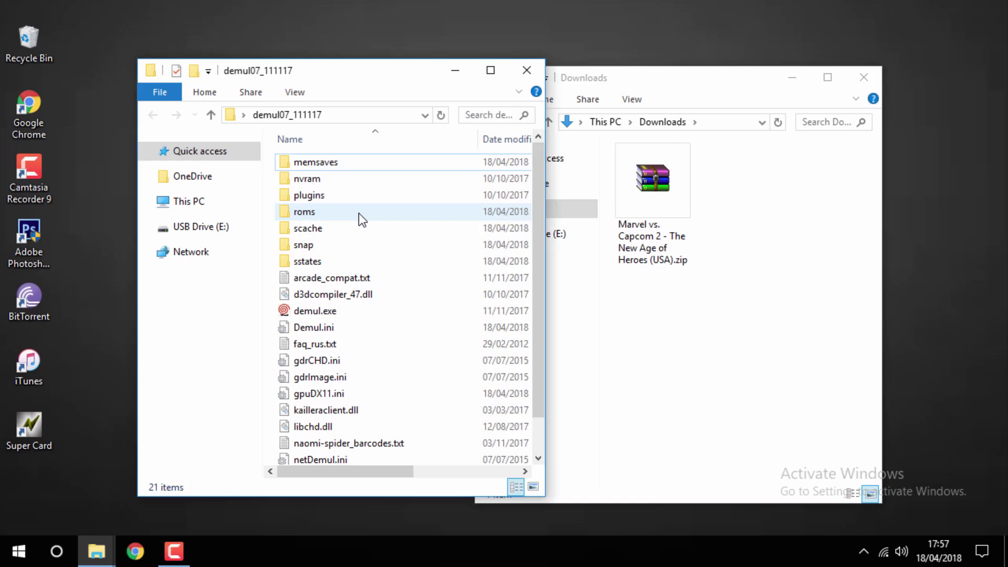
click(357, 212)
double_click(350, 212)
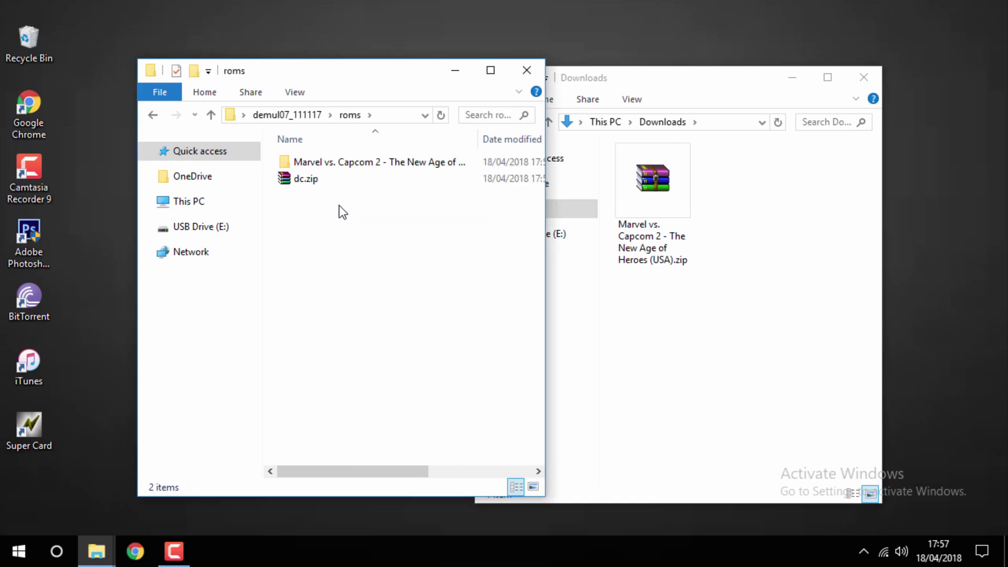
click(863, 79)
drag(547, 150, 869, 196)
Relaunch demul.exe and open its Config > GD-ROM settings.
click(288, 114)
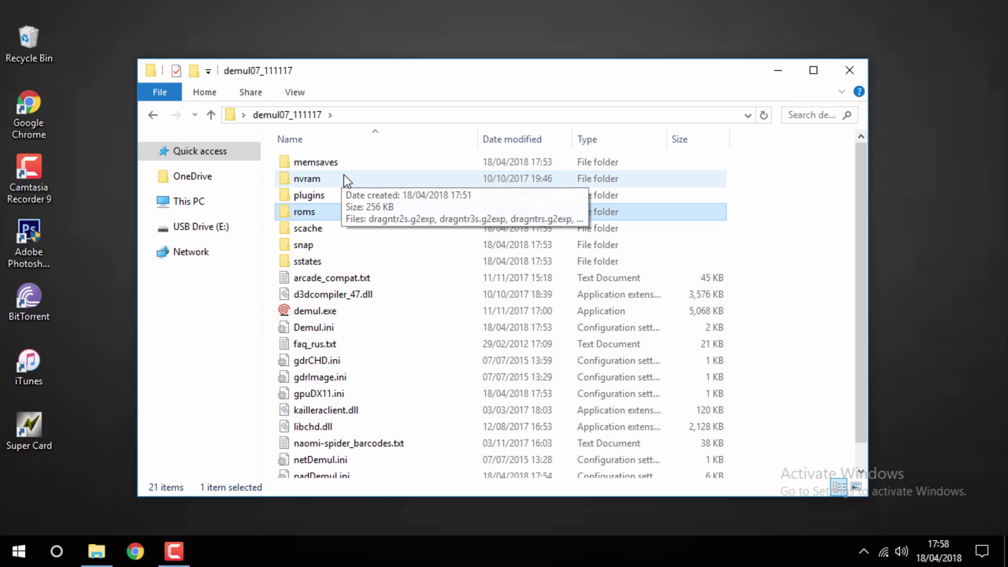
double_click(342, 313)
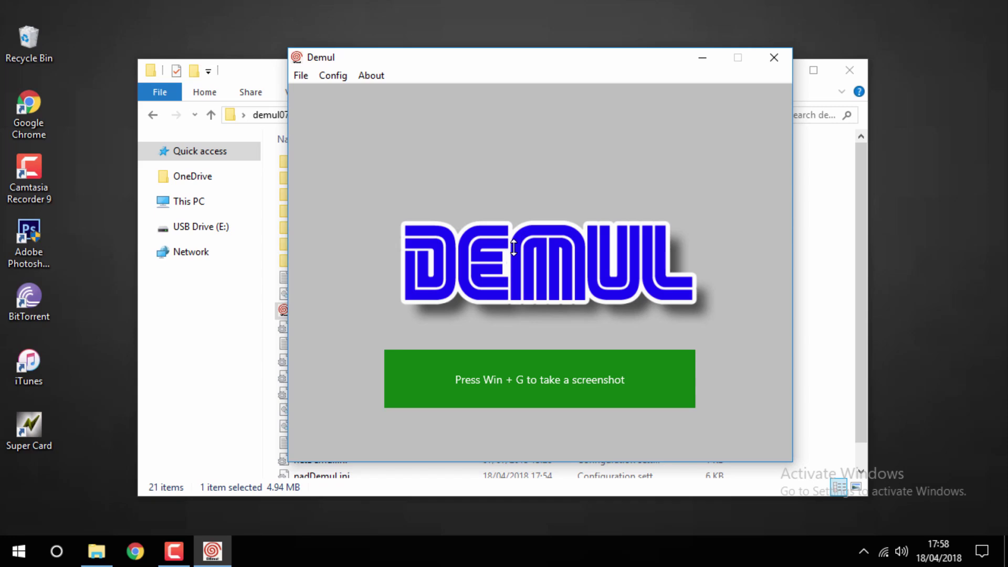
click(330, 83)
click(382, 127)
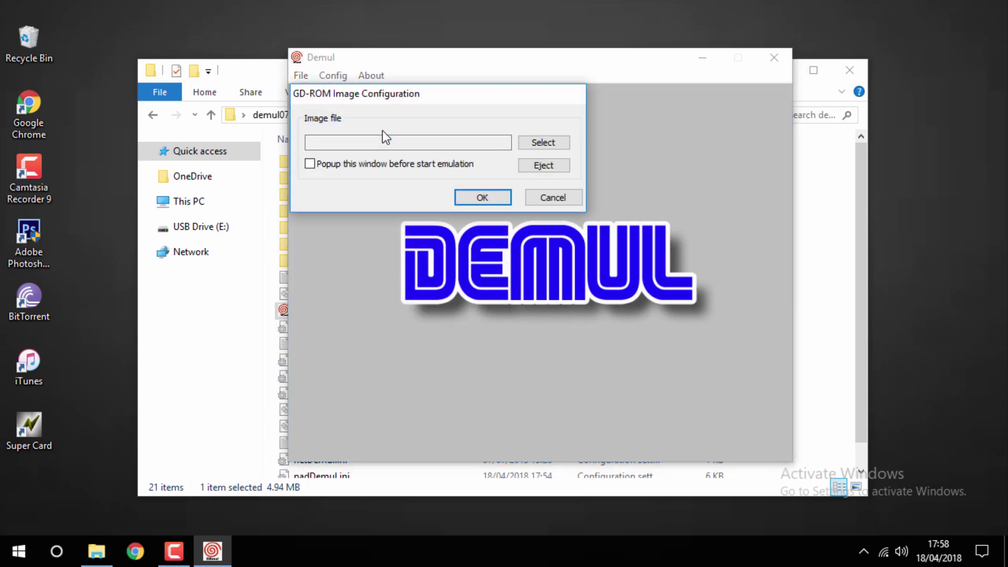
Select the Marvel vs. Capcom 2 .gdi file from roms as the disc image.
click(527, 142)
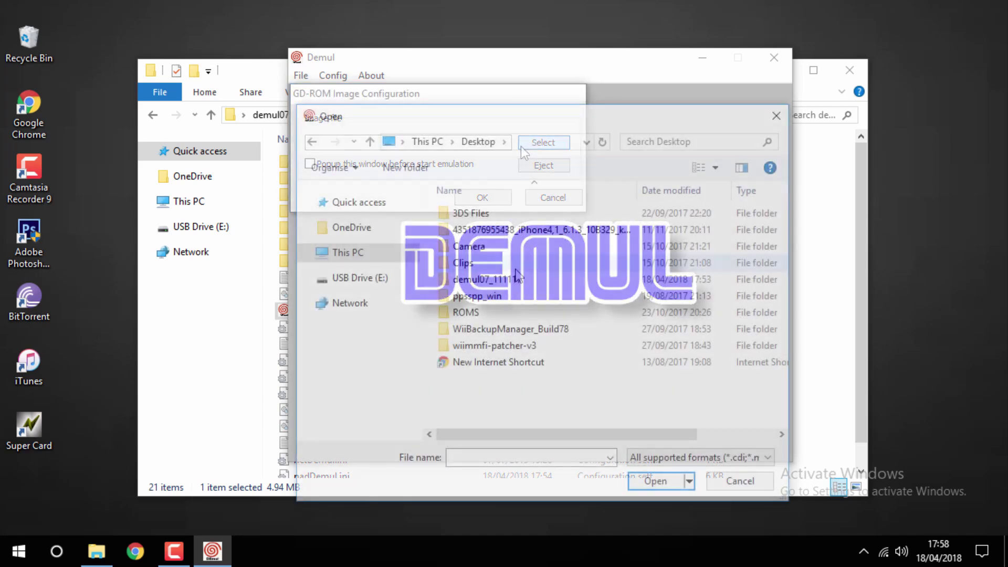
double_click(509, 284)
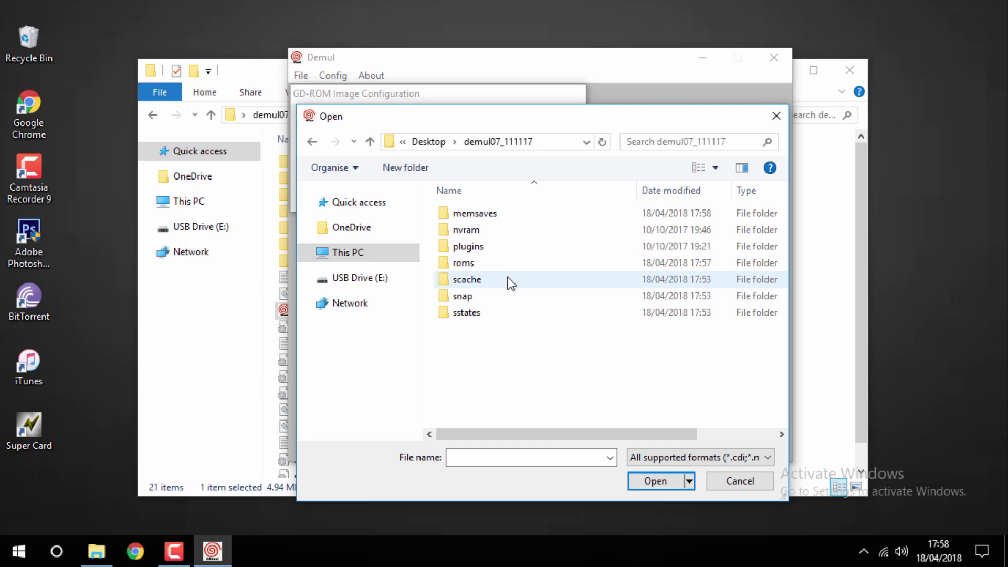
double_click(508, 265)
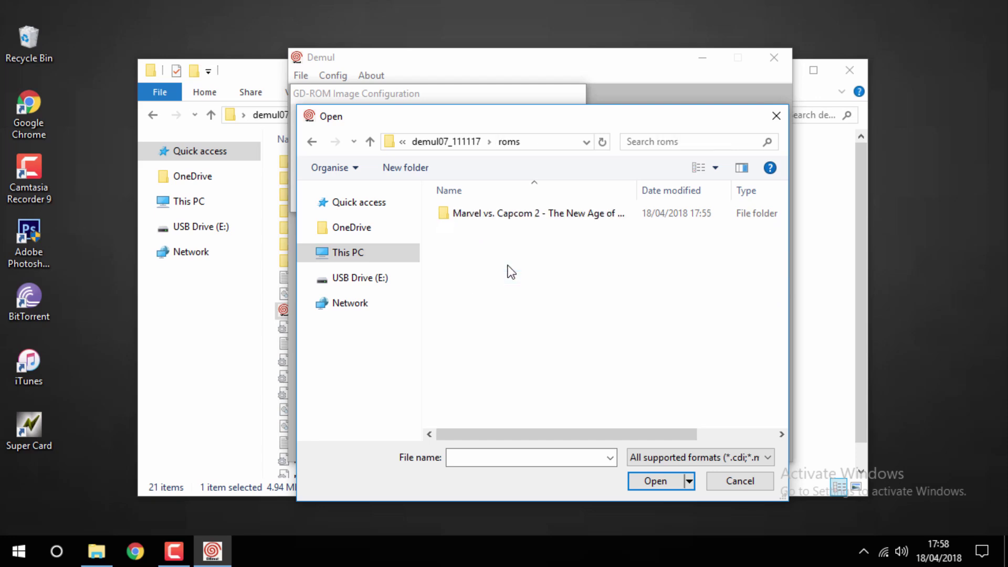
double_click(525, 218)
click(525, 219)
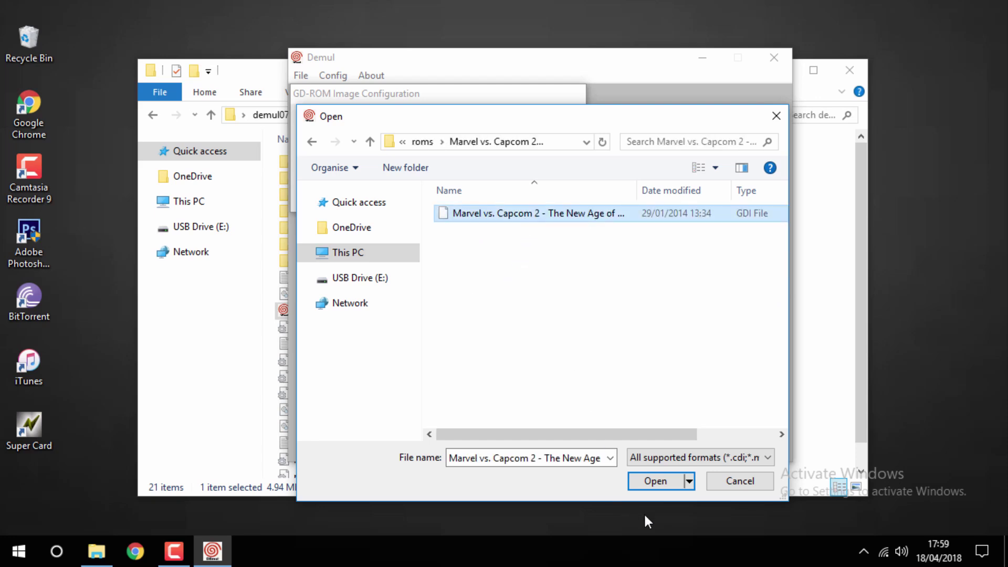
click(654, 479)
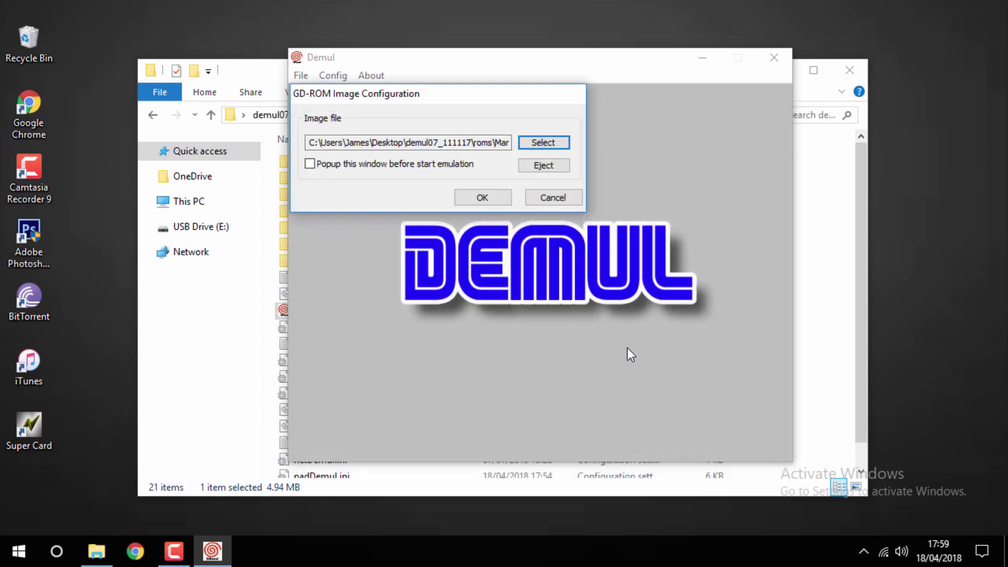
click(490, 199)
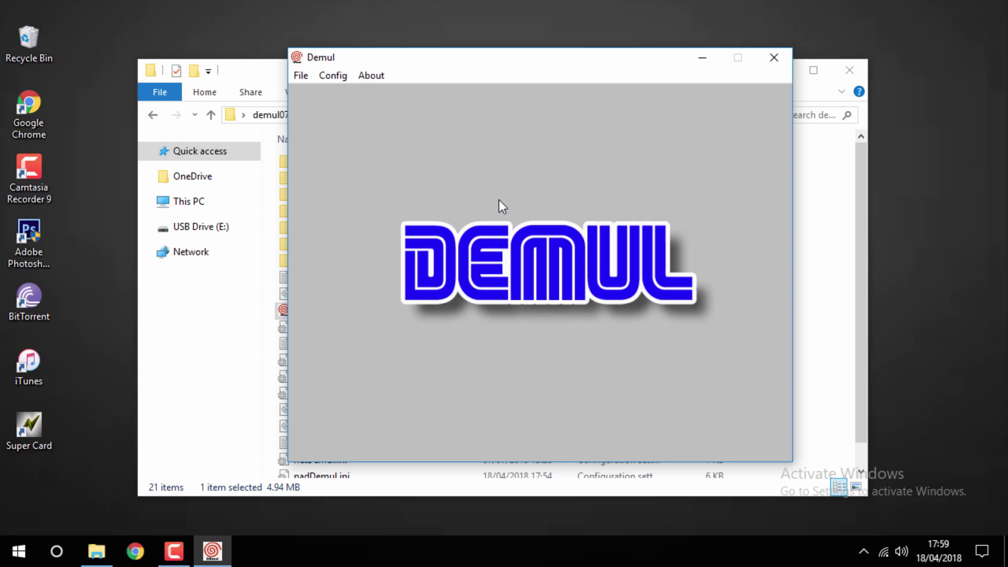
Run Dreamcast from the File menu and press Enter to create the memory card file.
click(300, 75)
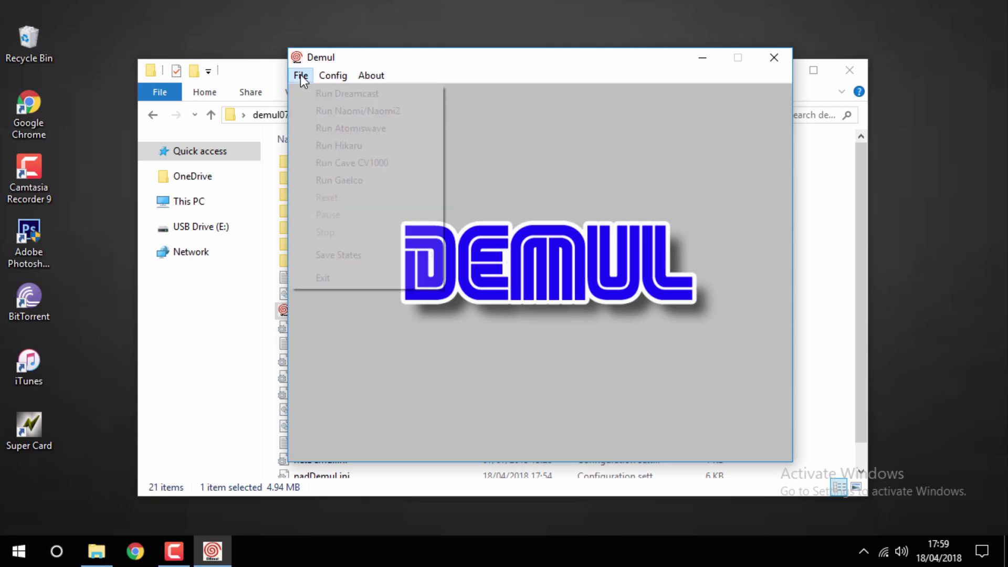
click(322, 94)
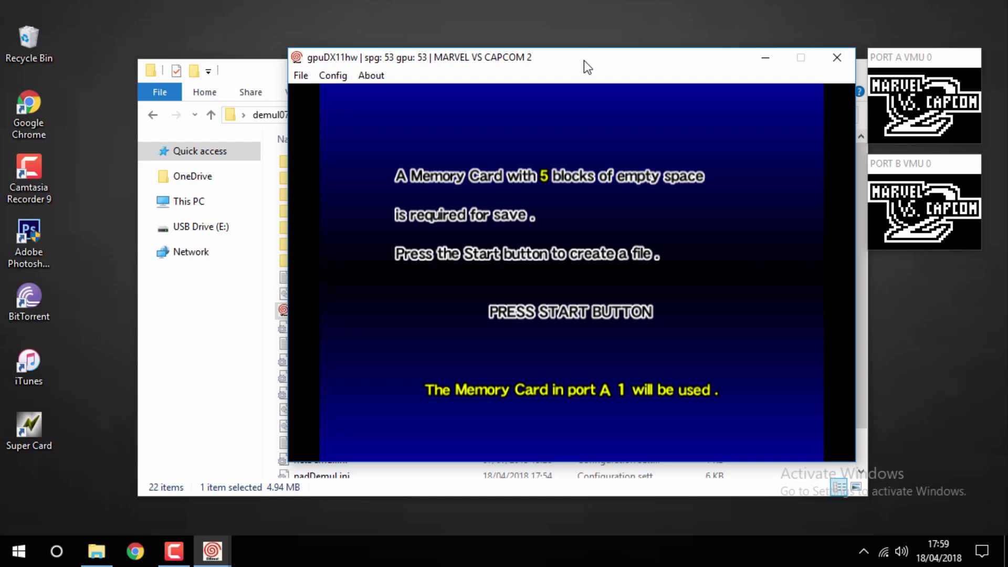
key(Return)
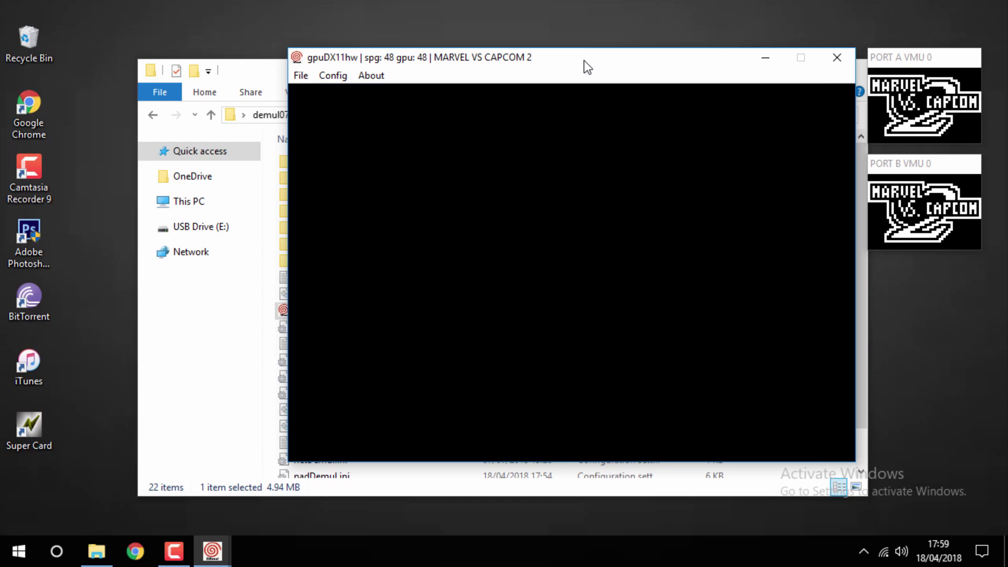